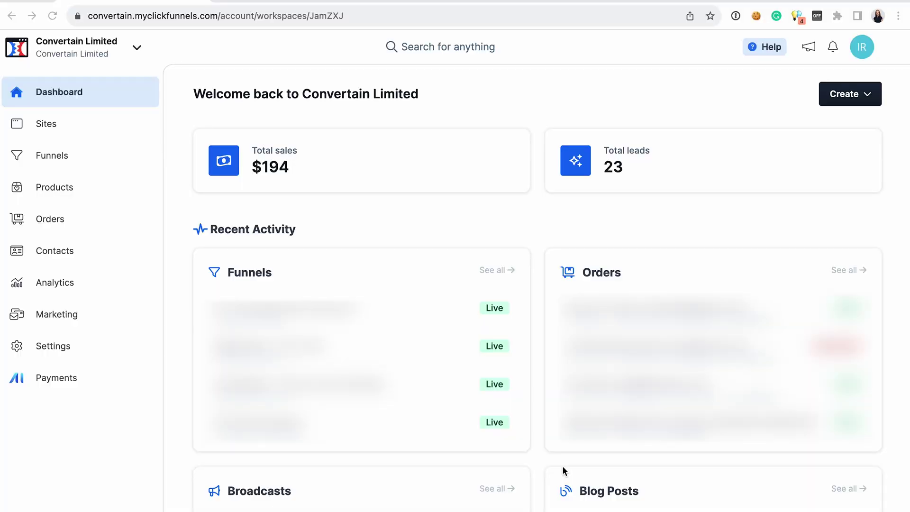
Step: Review the workspace dashboard ($194 sales, 23 leads) and open the Sites area
{"action": "scroll", "coordinate": [563, 469], "scroll_direction": "down", "scroll_amount": 2}
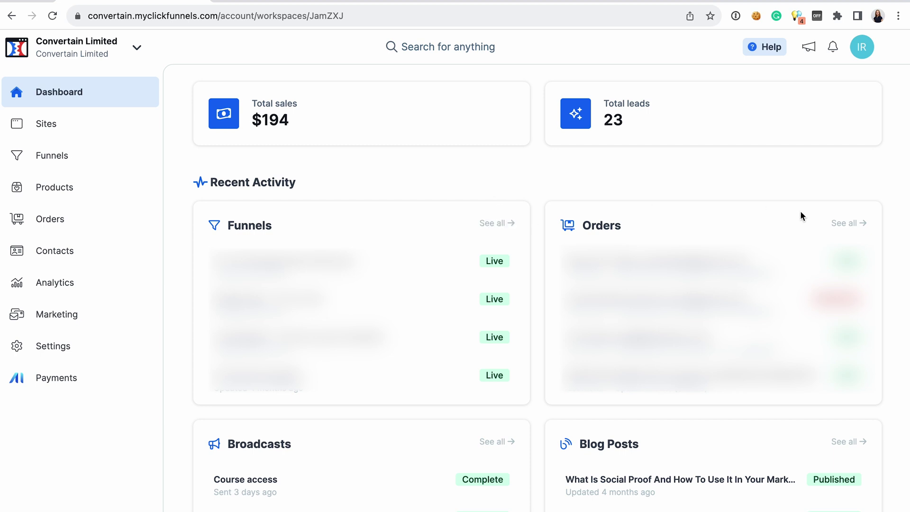
{"action": "scroll", "coordinate": [840, 228], "scroll_direction": "up", "scroll_amount": 2}
{"action": "left_click", "coordinate": [76, 128]}
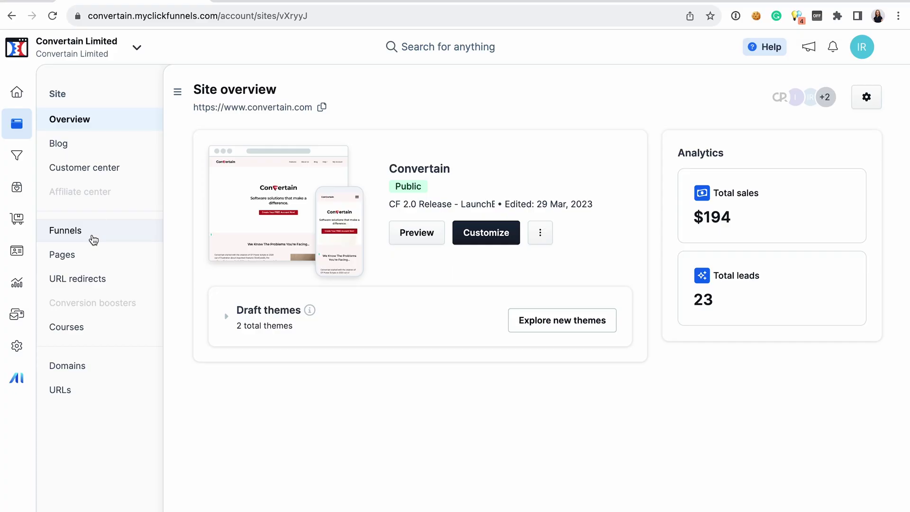
Step: Open the first funnel's Save on CF page in the page editor
{"action": "left_click", "coordinate": [94, 240]}
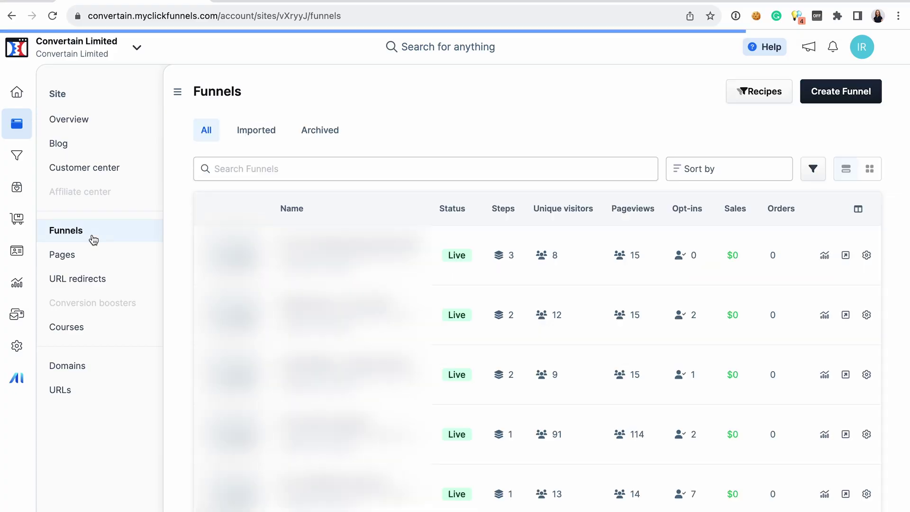
{"action": "left_click", "coordinate": [360, 248]}
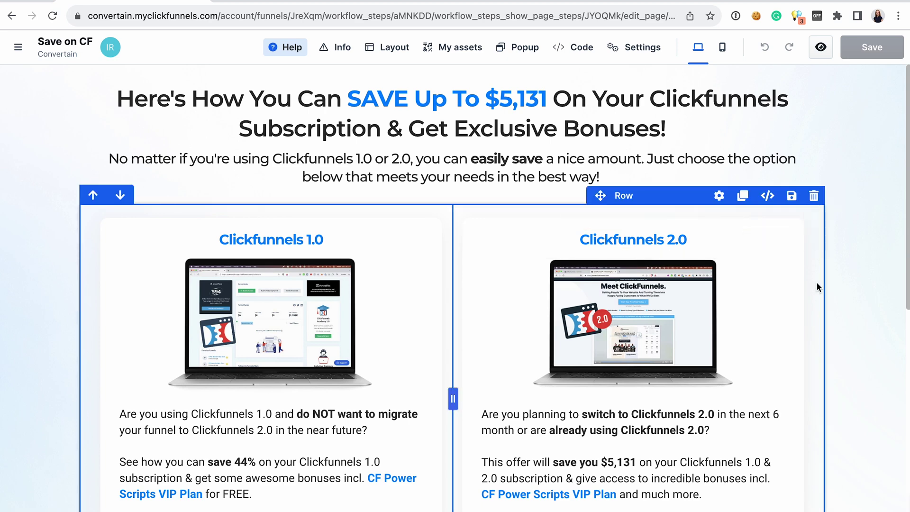
Step: Switch the Clickfunnels 2.0 column's background from solid to a gradient fill
{"action": "scroll", "coordinate": [816, 274], "scroll_direction": "down", "scroll_amount": 3}
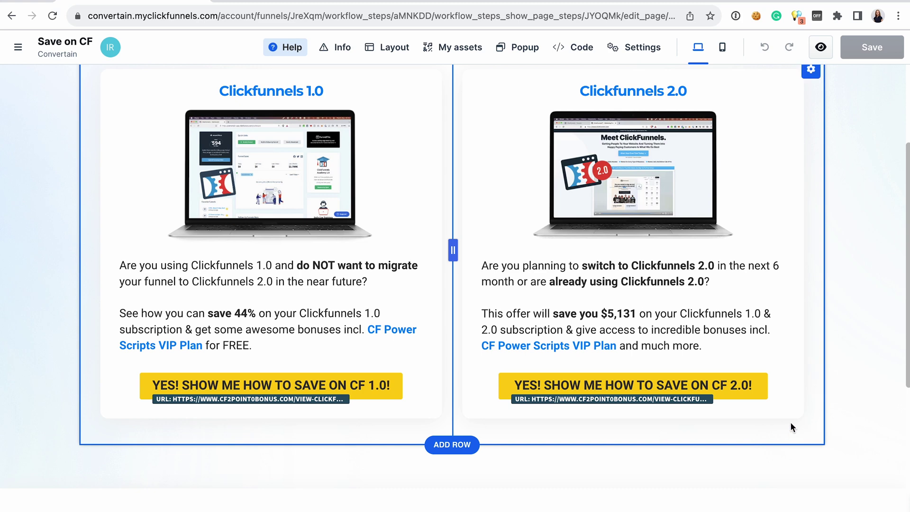
{"action": "scroll", "coordinate": [790, 426], "scroll_direction": "up", "scroll_amount": 2}
{"action": "left_click", "coordinate": [790, 426]}
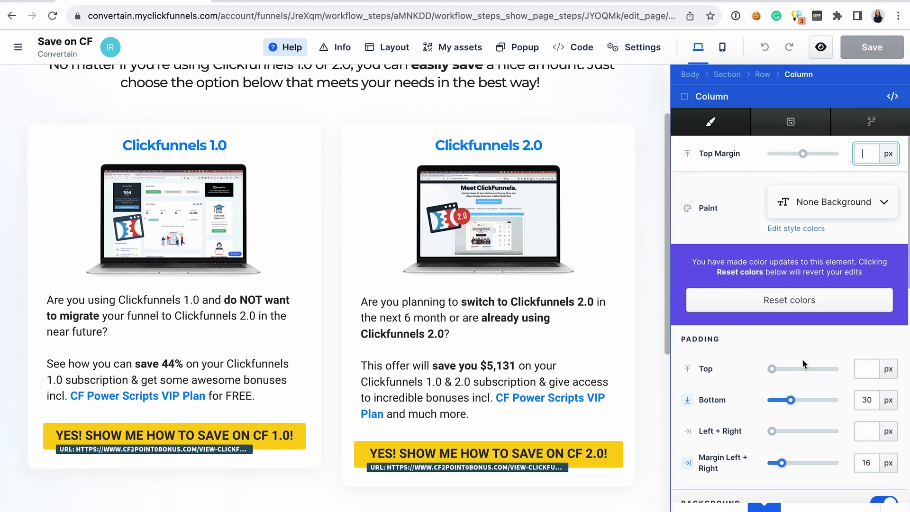
{"action": "scroll", "coordinate": [801, 474], "scroll_direction": "down", "scroll_amount": 7}
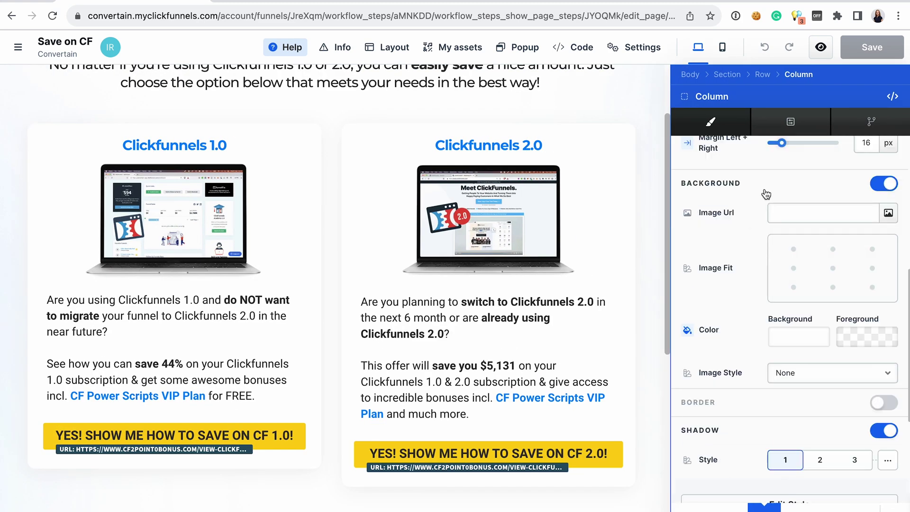
{"action": "scroll", "coordinate": [734, 311], "scroll_direction": "down", "scroll_amount": 4}
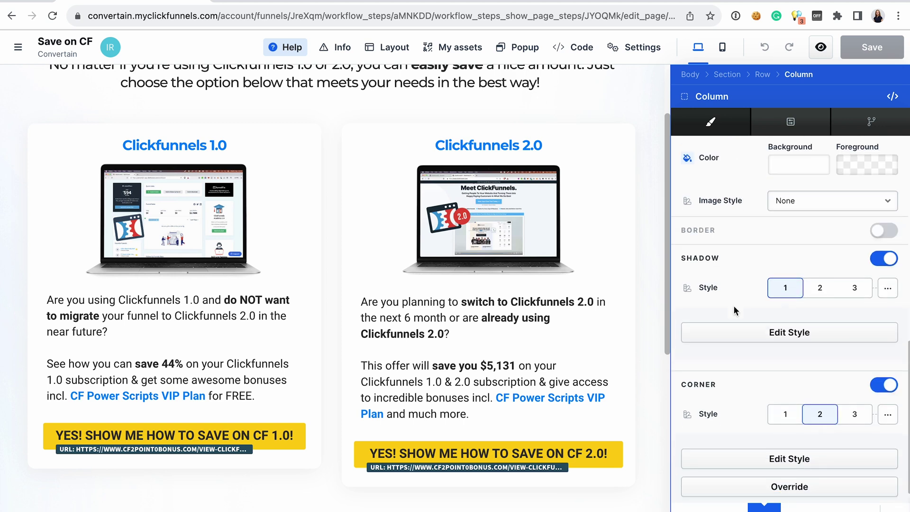
{"action": "scroll", "coordinate": [753, 402], "scroll_direction": "down", "scroll_amount": 1}
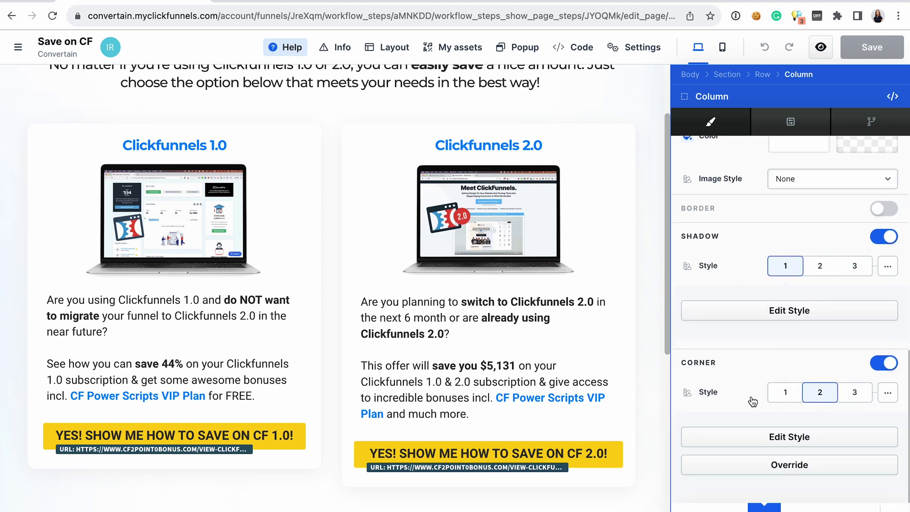
{"action": "scroll", "coordinate": [759, 370], "scroll_direction": "up", "scroll_amount": 5}
{"action": "left_click", "coordinate": [792, 370]}
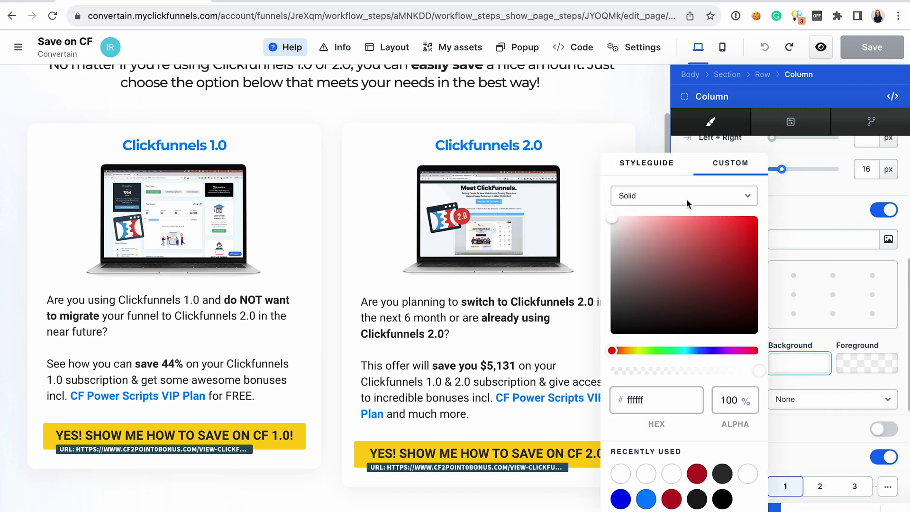
{"action": "left_click", "coordinate": [659, 198]}
{"action": "left_click", "coordinate": [645, 208]}
Step: Check the paragraph's font weight options, leaving it at Regular
{"action": "left_click", "coordinate": [801, 333]}
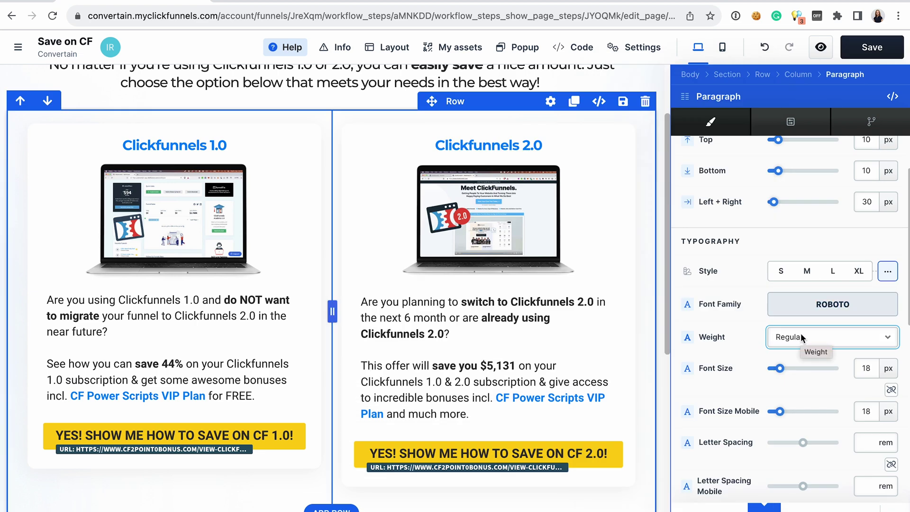
{"action": "left_click", "coordinate": [801, 336]}
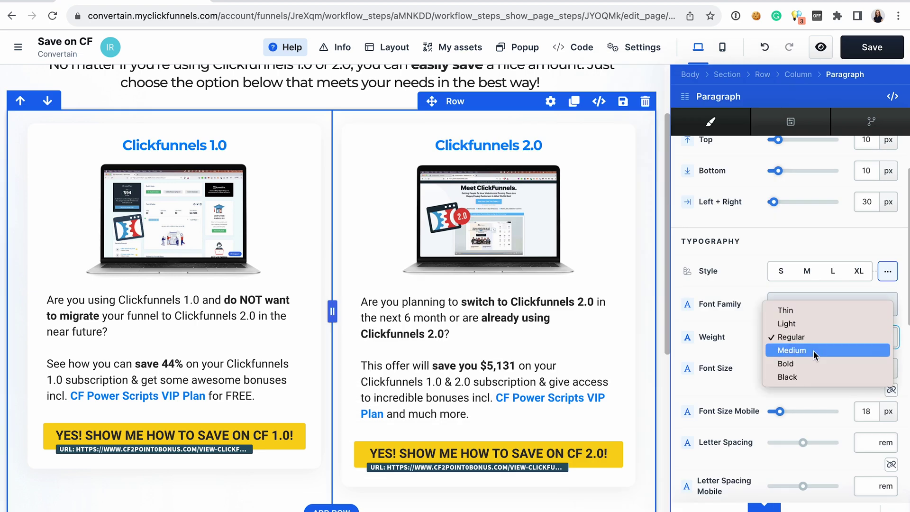
{"action": "left_click", "coordinate": [749, 346]}
{"action": "scroll", "coordinate": [799, 342], "scroll_direction": "down", "scroll_amount": 6}
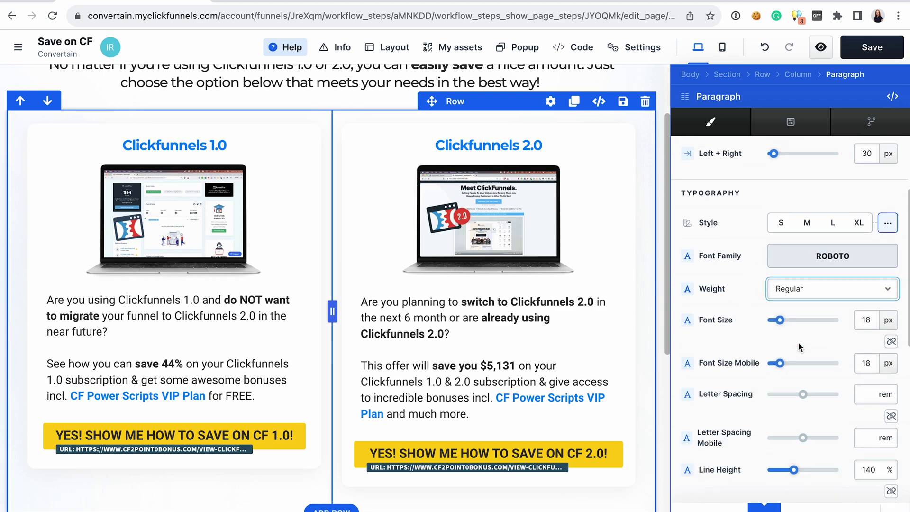
{"action": "scroll", "coordinate": [799, 347], "scroll_direction": "down", "scroll_amount": 3}
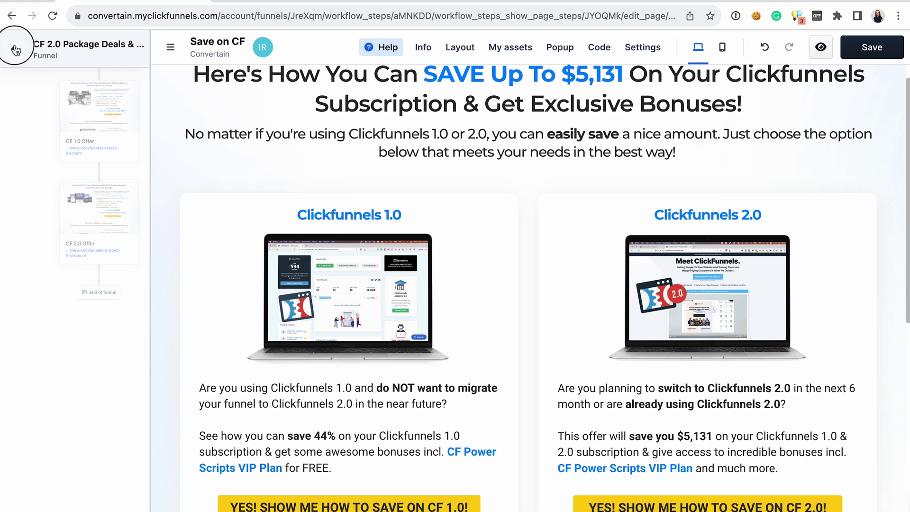
Step: Leave the Save on CF editor, discarding the unsaved gradient change
{"action": "left_click", "coordinate": [14, 47]}
{"action": "left_click", "coordinate": [558, 107]}
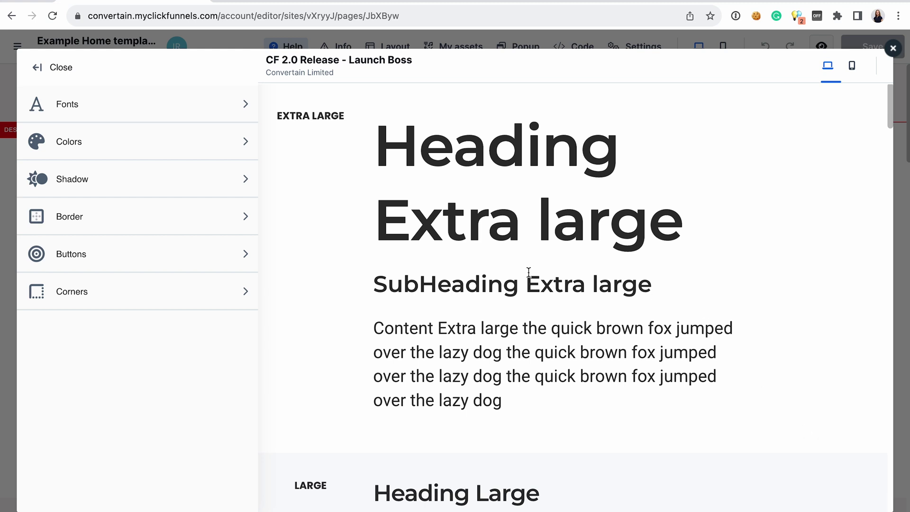
Step: Browse the style guide's Colors and Shadow settings, ending on Border settings
{"action": "scroll", "coordinate": [529, 277], "scroll_direction": "down", "scroll_amount": 5}
{"action": "scroll", "coordinate": [529, 276], "scroll_direction": "down", "scroll_amount": 2}
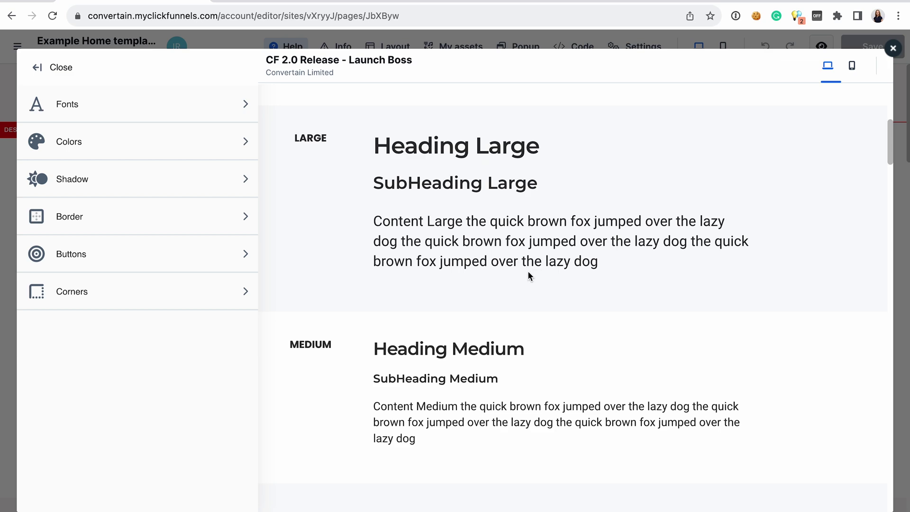
{"action": "left_click", "coordinate": [79, 143]}
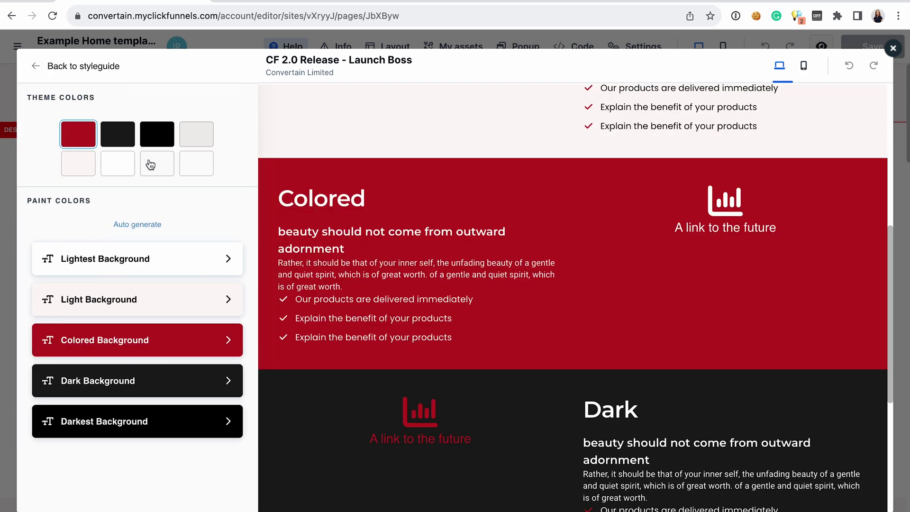
{"action": "scroll", "coordinate": [472, 218], "scroll_direction": "down", "scroll_amount": 5}
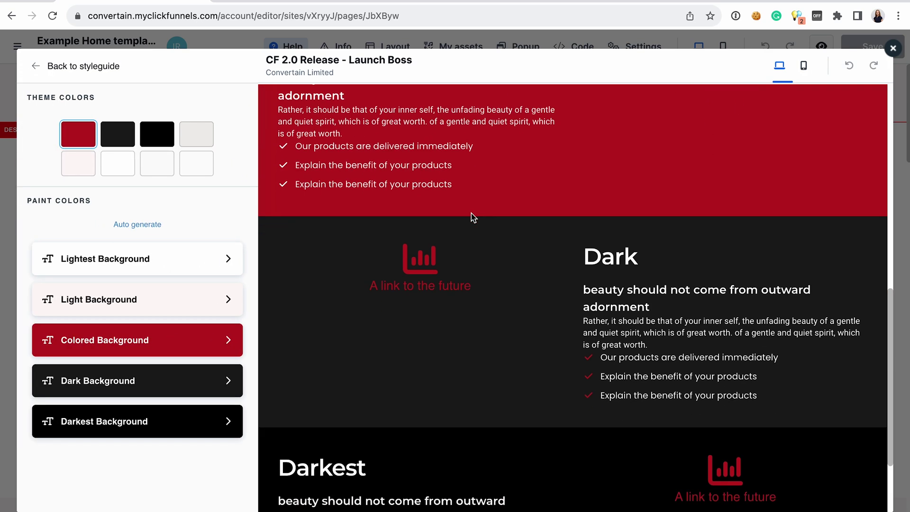
{"action": "scroll", "coordinate": [473, 218], "scroll_direction": "up", "scroll_amount": 10}
{"action": "left_click", "coordinate": [47, 66]}
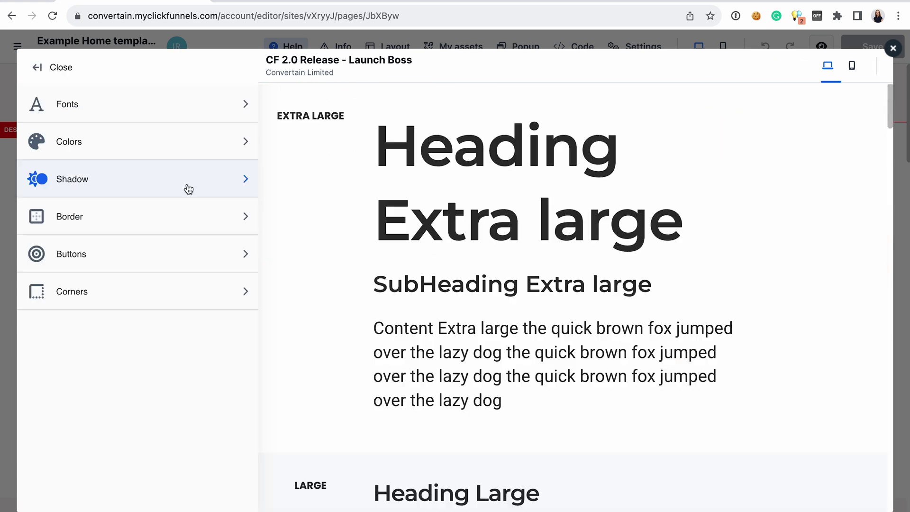
{"action": "left_click", "coordinate": [185, 187]}
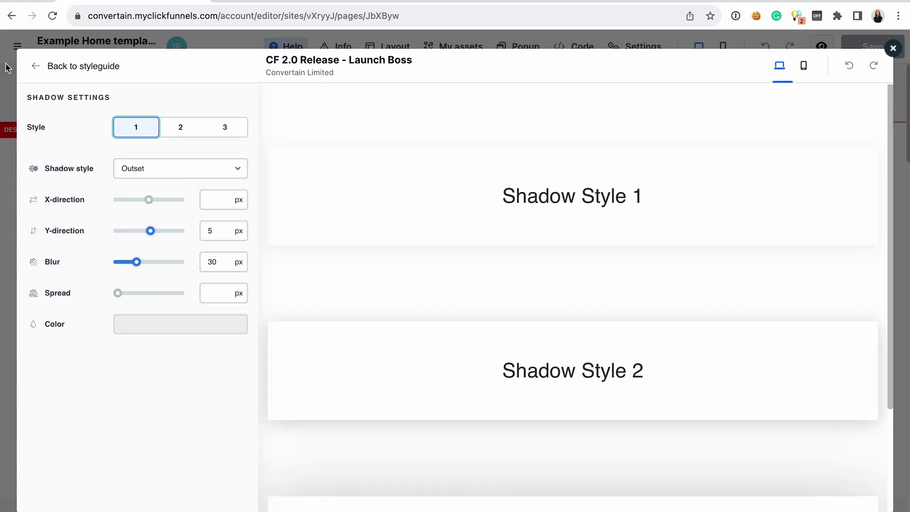
{"action": "left_click", "coordinate": [42, 66]}
{"action": "left_click", "coordinate": [185, 215]}
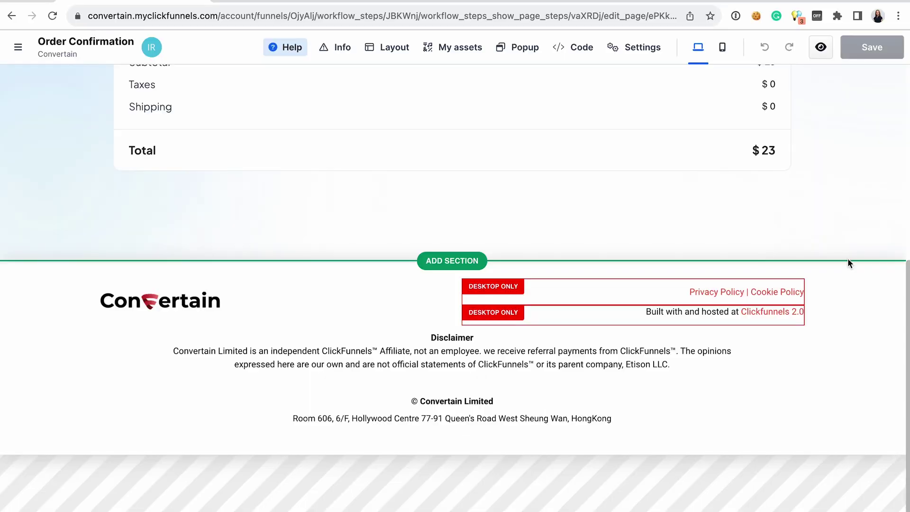
Step: Open the Order Confirmation page in the editor with its footer visible
{"action": "left_click", "coordinate": [845, 332]}
Step: View the footer's universal block, then open the Blog list and the social proof post
{"action": "mouse_move", "coordinate": [654, 372]}
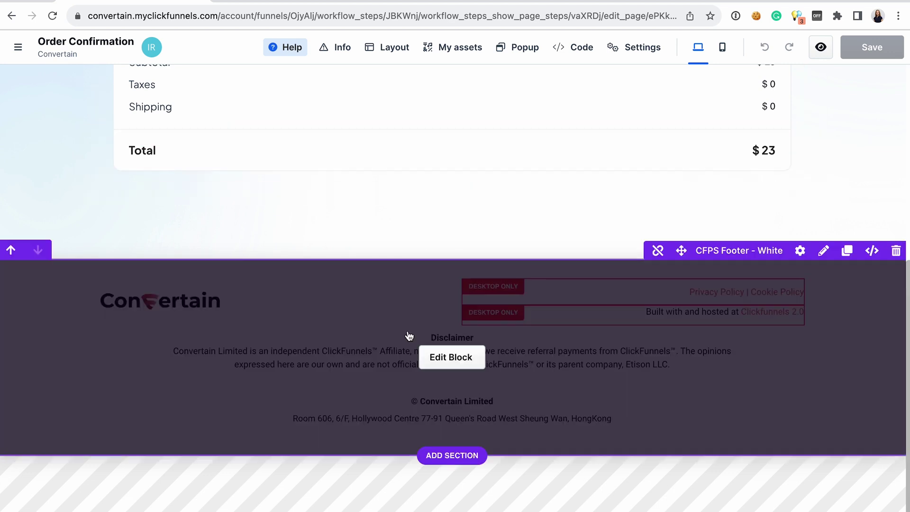
{"action": "left_click", "coordinate": [455, 359]}
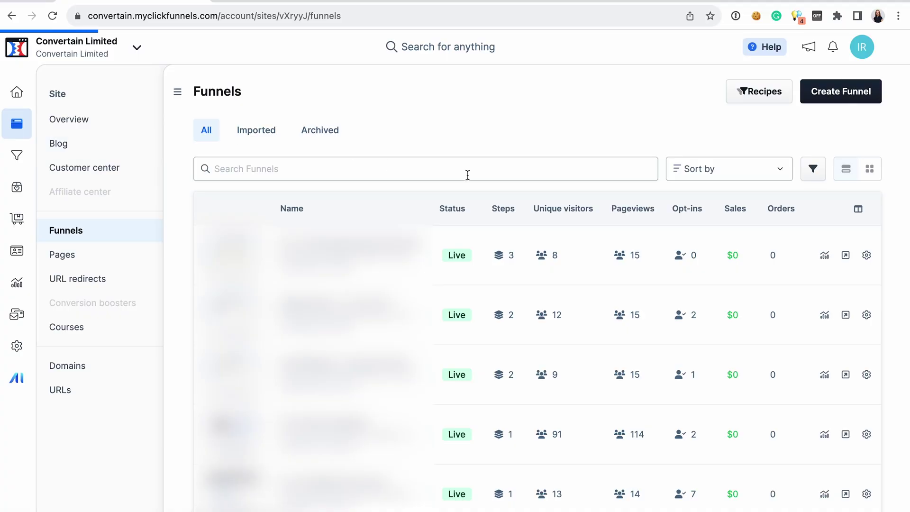
{"action": "left_click", "coordinate": [116, 142]}
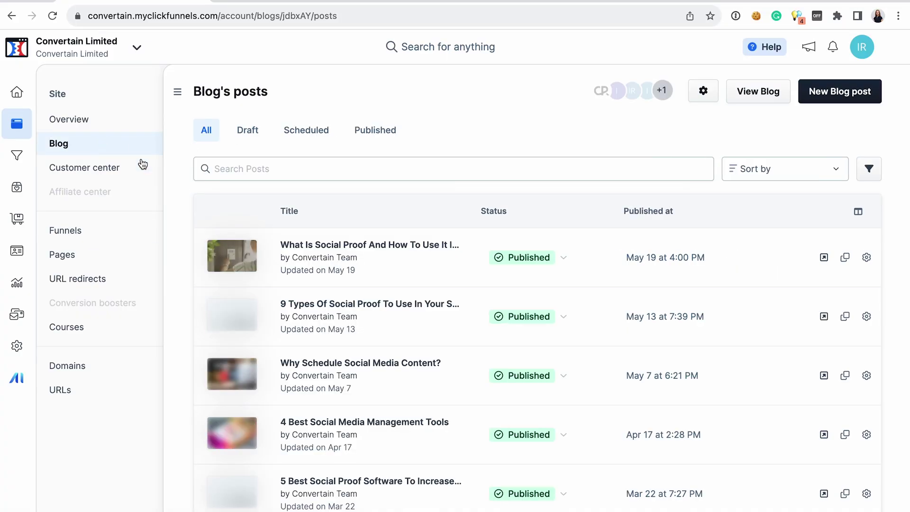
{"action": "left_click", "coordinate": [364, 247]}
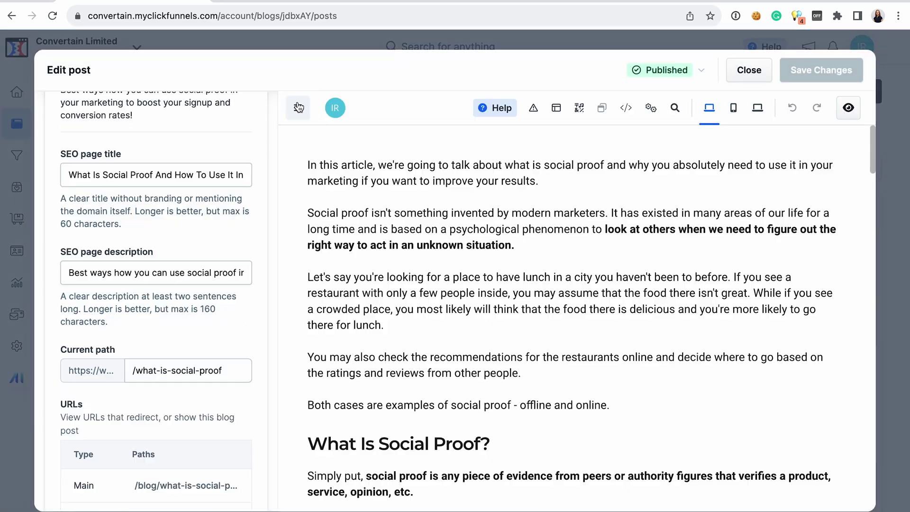
Step: Widen the social proof article editor and open the Paragraph block's settings
{"action": "left_click", "coordinate": [298, 107]}
{"action": "scroll", "coordinate": [371, 314], "scroll_direction": "down", "scroll_amount": 10}
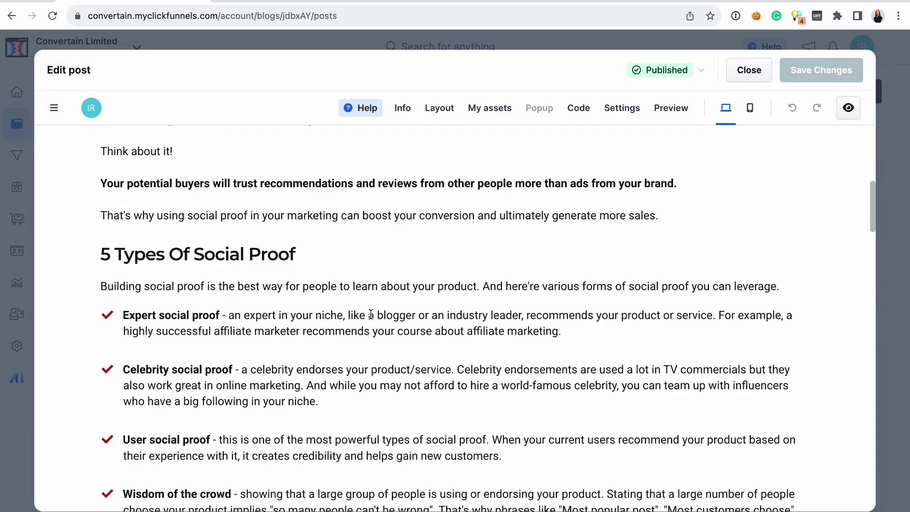
{"action": "scroll", "coordinate": [602, 219], "scroll_direction": "up", "scroll_amount": 12}
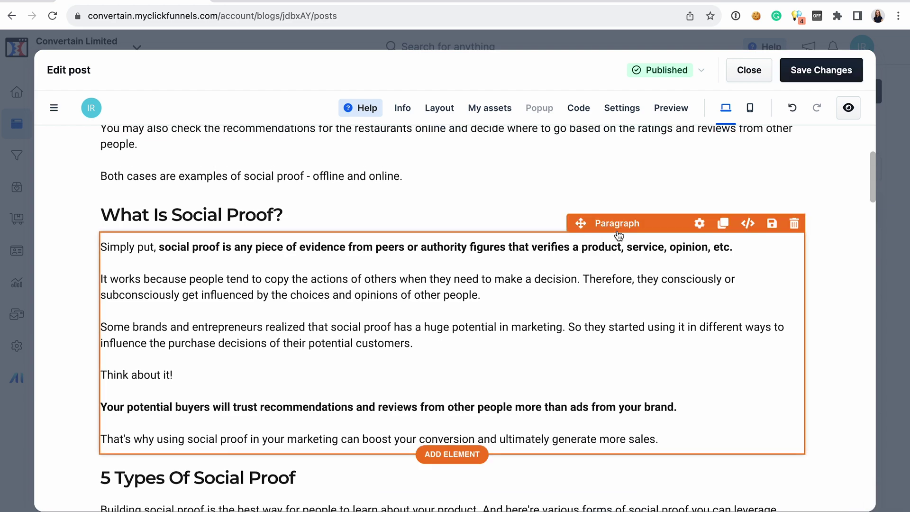
{"action": "left_click", "coordinate": [699, 220]}
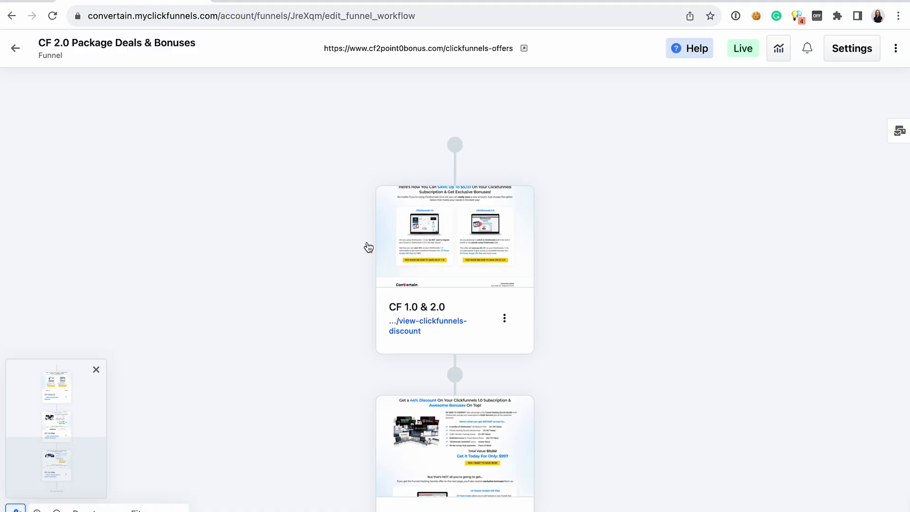
{"action": "scroll", "coordinate": [612, 195], "scroll_direction": "down", "scroll_amount": 3}
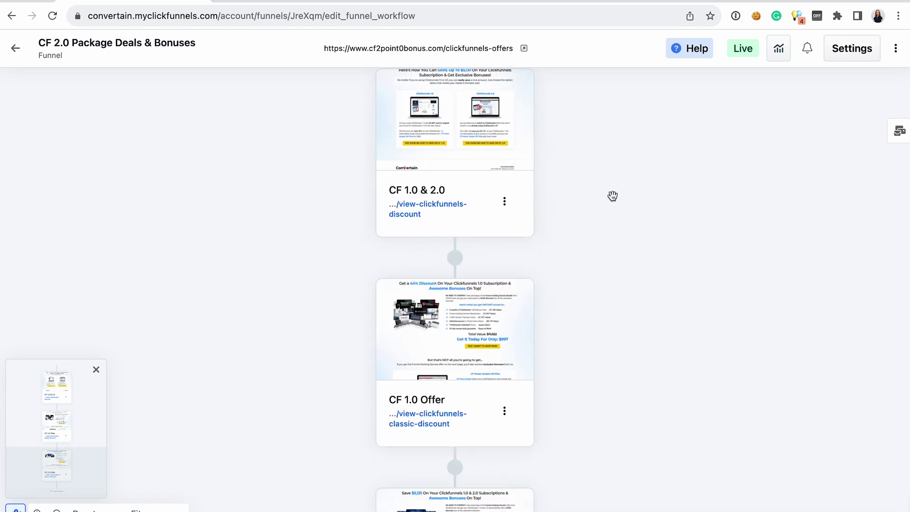
{"action": "scroll", "coordinate": [612, 195], "scroll_direction": "up", "scroll_amount": 2}
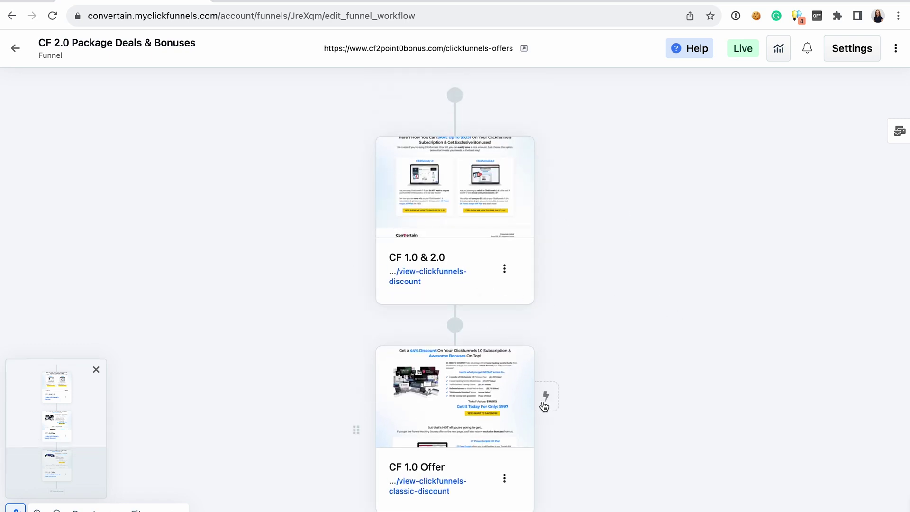
{"action": "scroll", "coordinate": [679, 396], "scroll_direction": "down", "scroll_amount": 7}
{"action": "scroll", "coordinate": [679, 396], "scroll_direction": "up", "scroll_amount": 6}
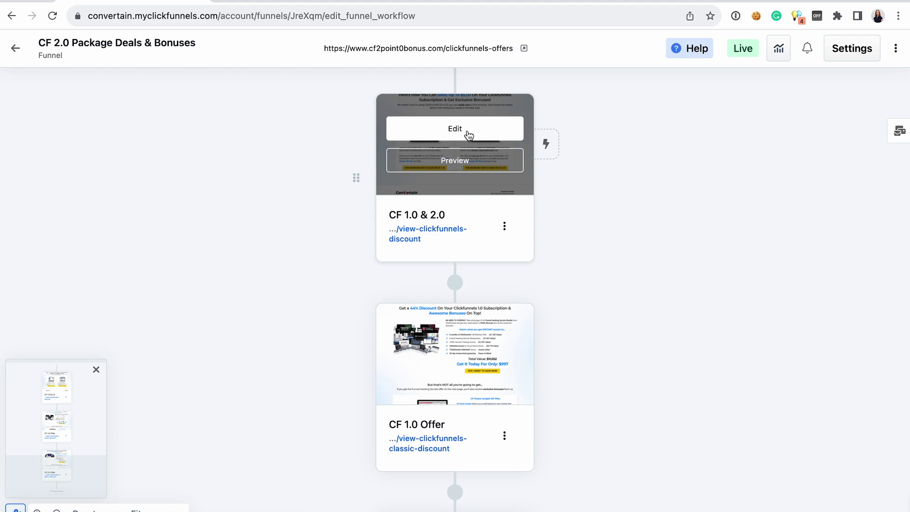
{"action": "left_click", "coordinate": [468, 135]}
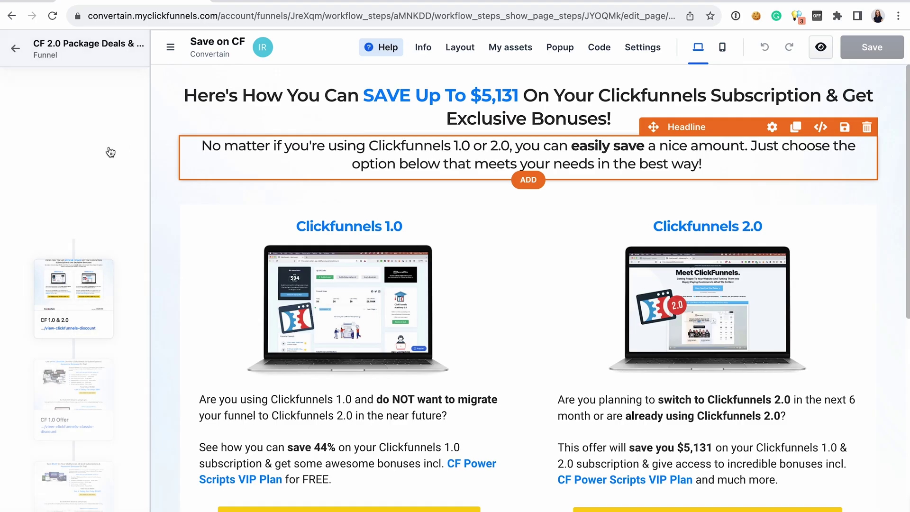
{"action": "left_click", "coordinate": [85, 256]}
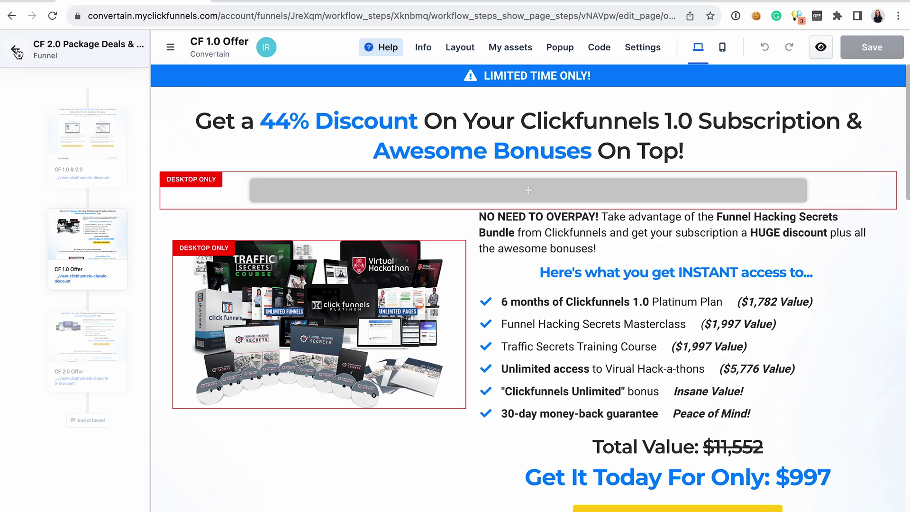
{"action": "left_click", "coordinate": [15, 50]}
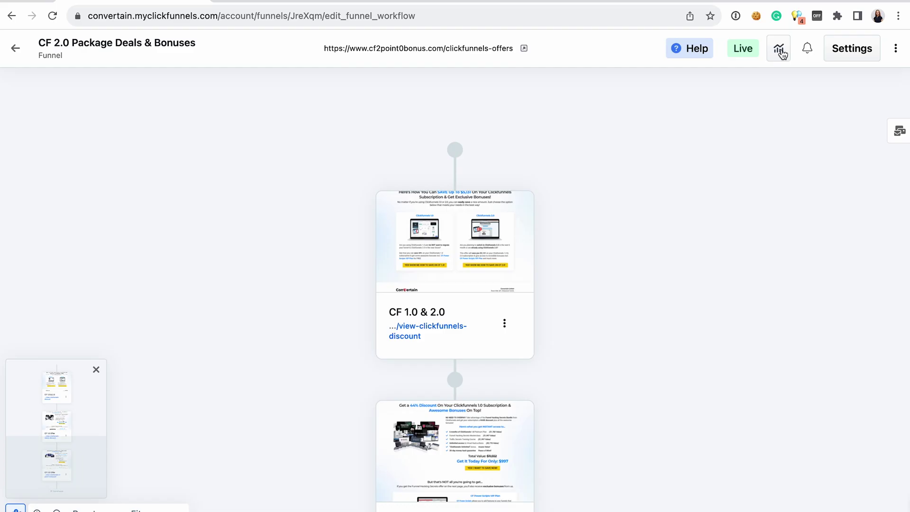
Step: Show the funnel's stats: $0.00 earnings and sales, 0 opt-ins, 1 pageview
{"action": "left_click", "coordinate": [780, 49]}
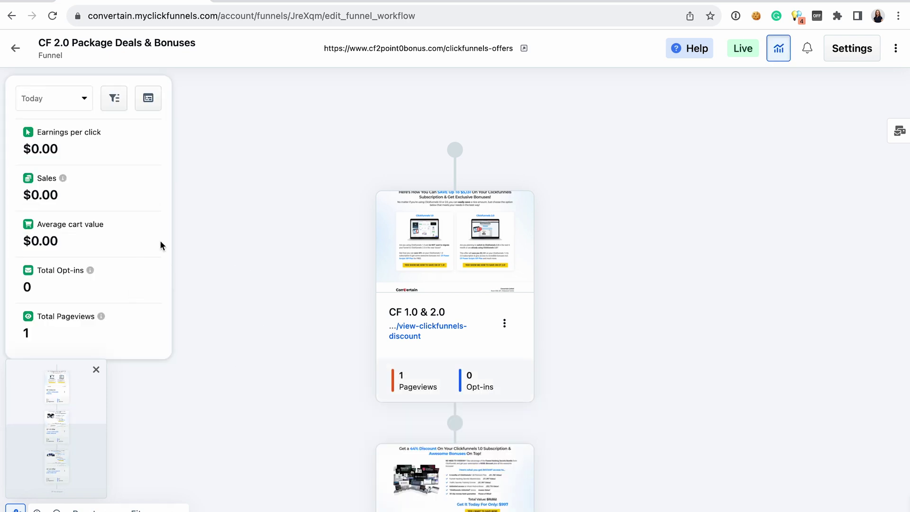
{"action": "scroll", "coordinate": [329, 476], "scroll_direction": "down", "scroll_amount": 3}
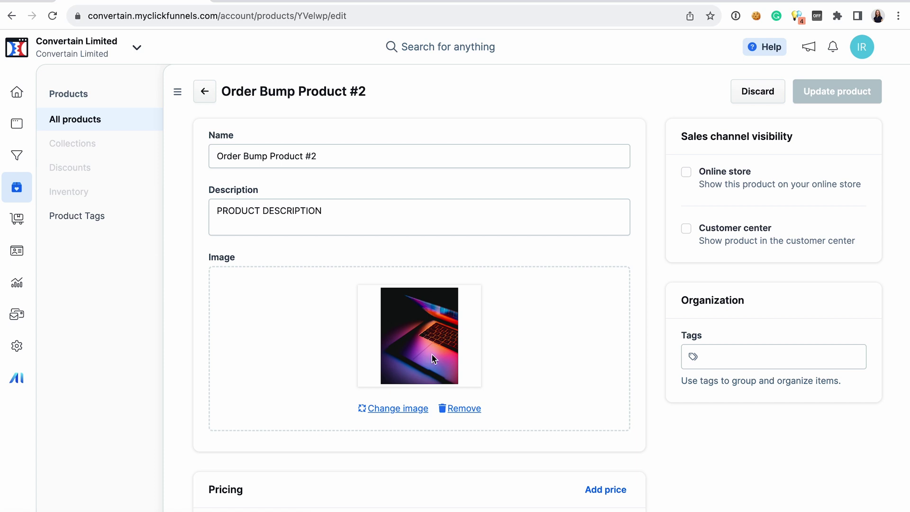
Step: Start a subscription price for Order Bump Product #2, then discard it, keeping $17.00
{"action": "scroll", "coordinate": [440, 356], "scroll_direction": "down", "scroll_amount": 3}
{"action": "left_click", "coordinate": [607, 328]}
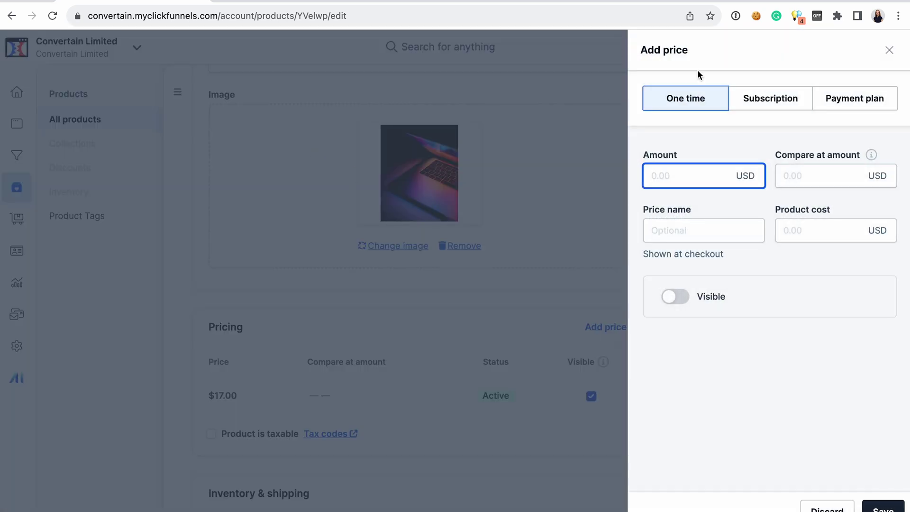
{"action": "left_click", "coordinate": [781, 101]}
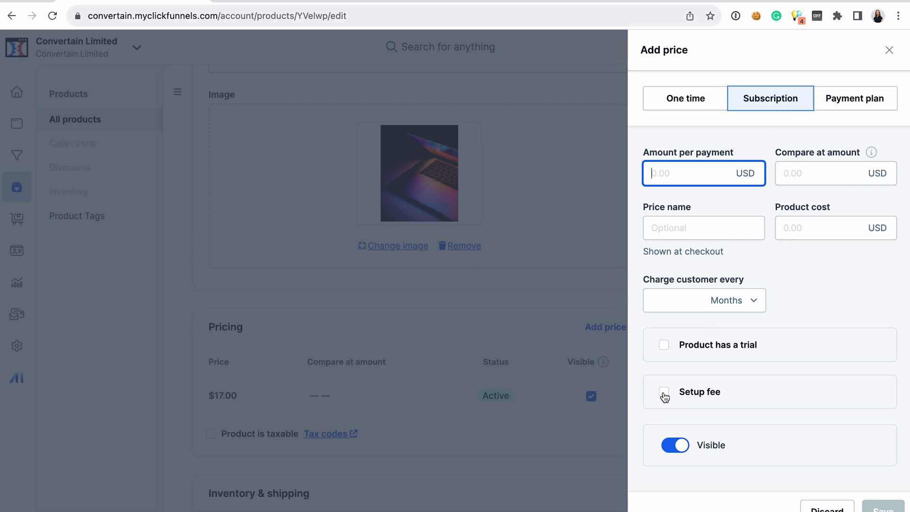
{"action": "left_click", "coordinate": [513, 371]}
{"action": "scroll", "coordinate": [513, 371], "scroll_direction": "down", "scroll_amount": 10}
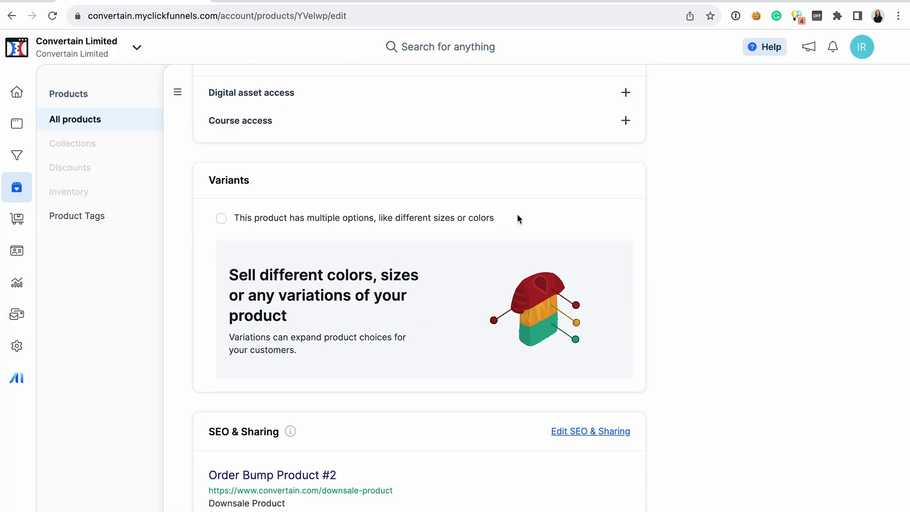
{"action": "scroll", "coordinate": [517, 241], "scroll_direction": "up", "scroll_amount": 4}
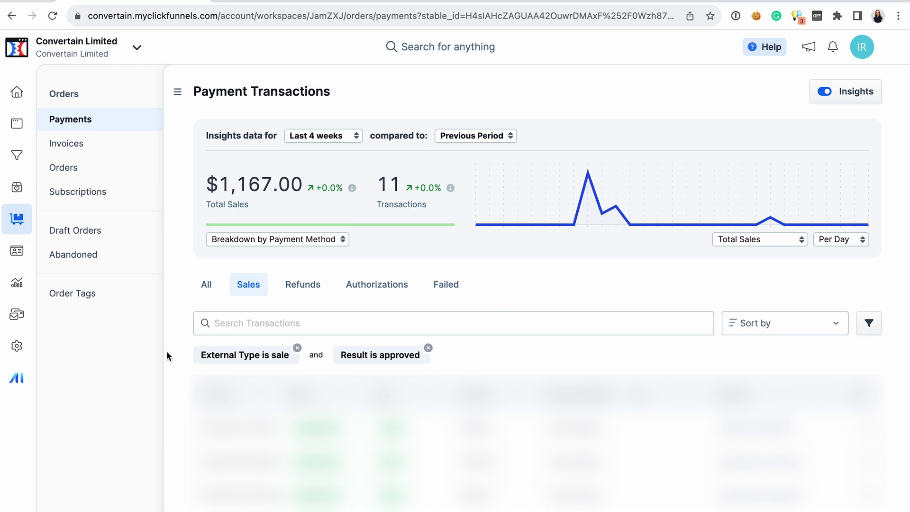
Step: Leave Payment Transactions for the Contacts list of subscribed contacts
{"action": "mouse_move", "coordinate": [867, 432]}
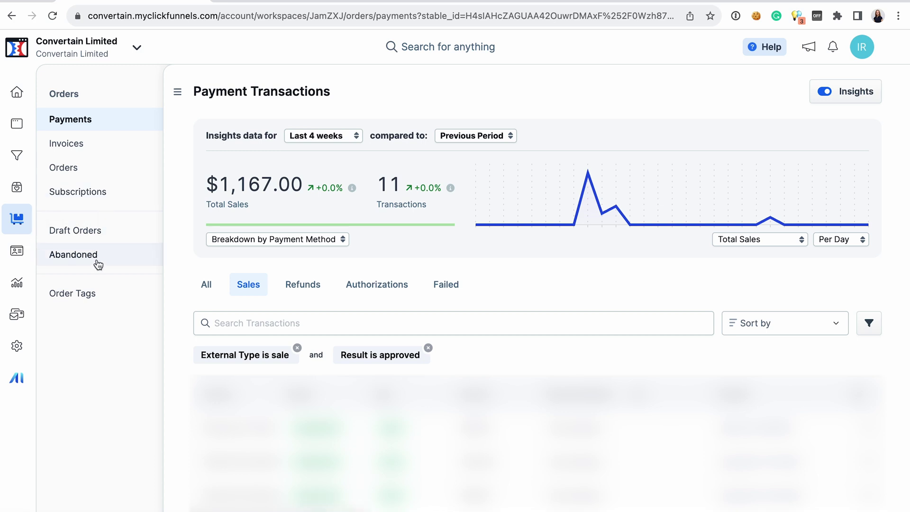
{"action": "left_click", "coordinate": [20, 253]}
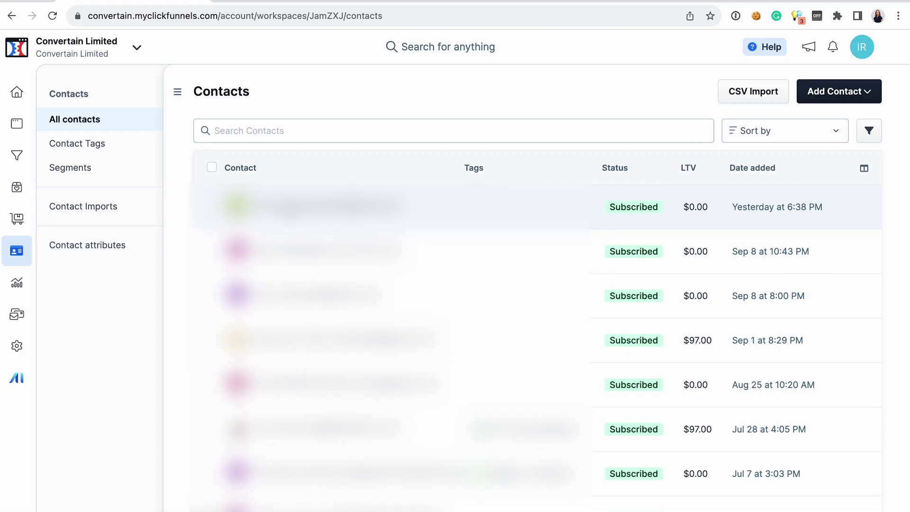
Step: Open the newest contact's details and then their full profile
{"action": "left_click", "coordinate": [290, 211]}
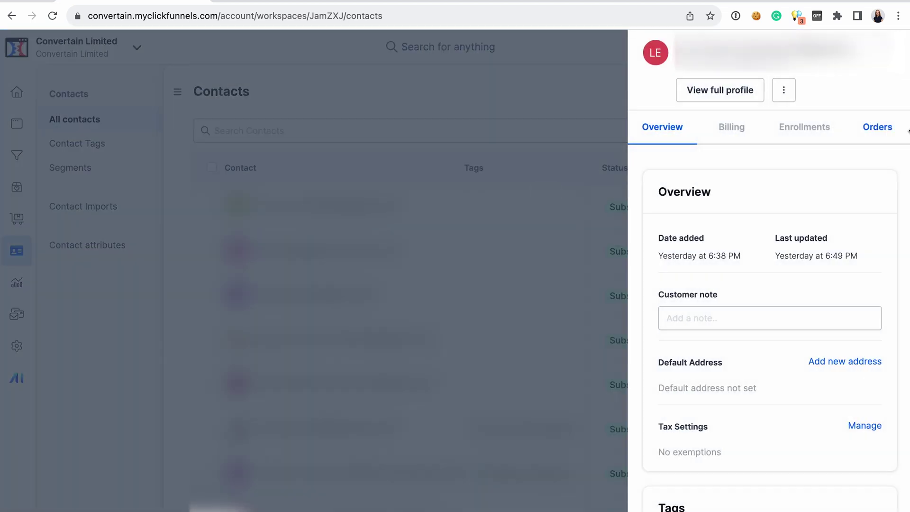
{"action": "left_click", "coordinate": [727, 95]}
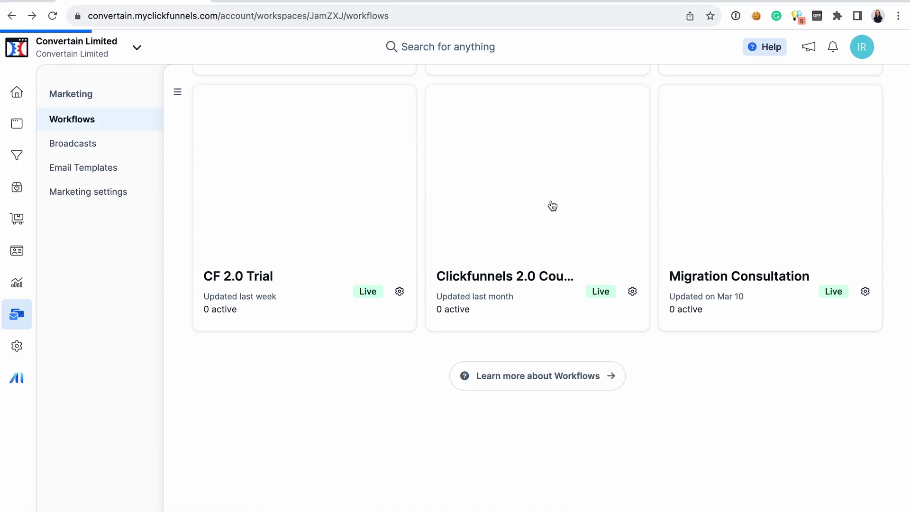
Step: Open the Clickfunnels 2.0 Course workflow in the builder
{"action": "left_click", "coordinate": [551, 206]}
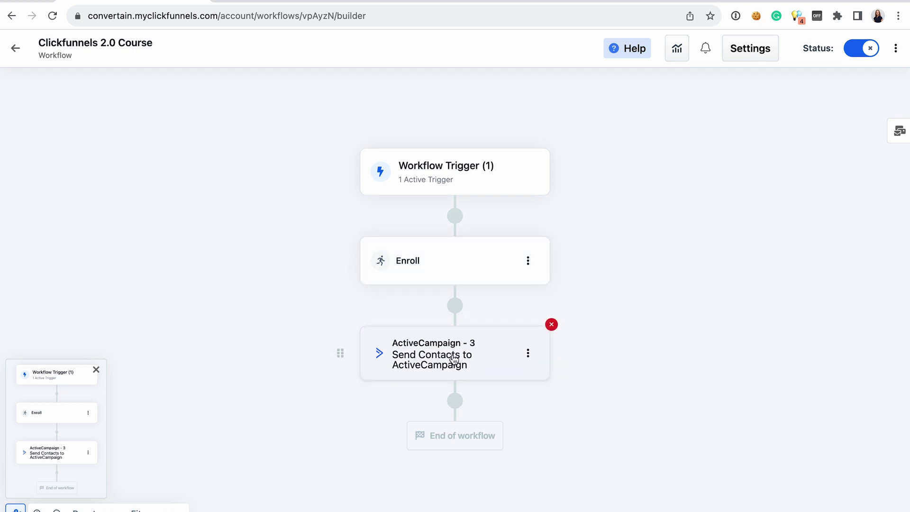
Step: Add a 3rd party integration step after the ActiveCampaign step and browse its available flows
{"action": "left_click", "coordinate": [455, 401]}
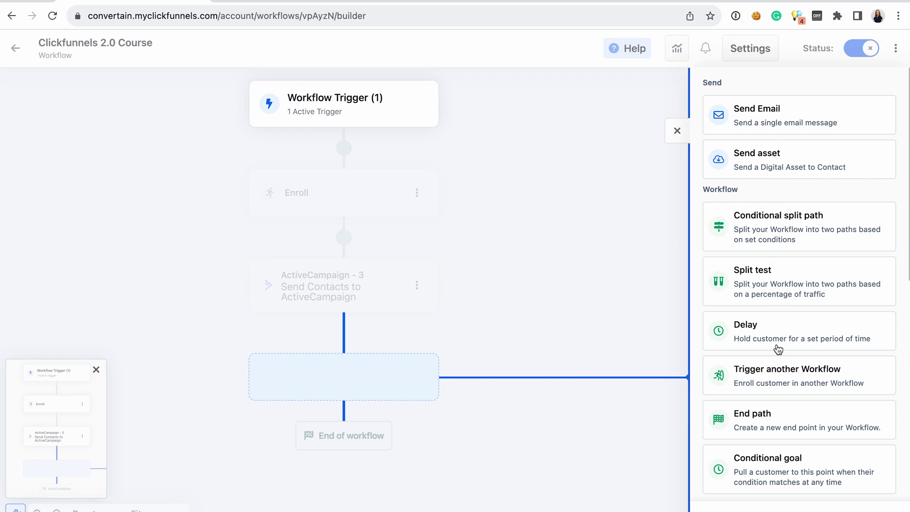
{"action": "scroll", "coordinate": [778, 349], "scroll_direction": "down", "scroll_amount": 8}
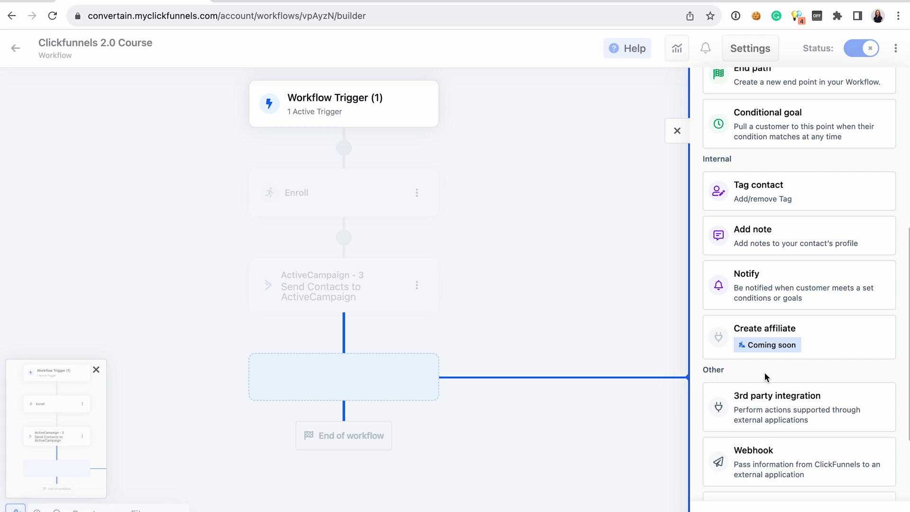
{"action": "left_click", "coordinate": [769, 413]}
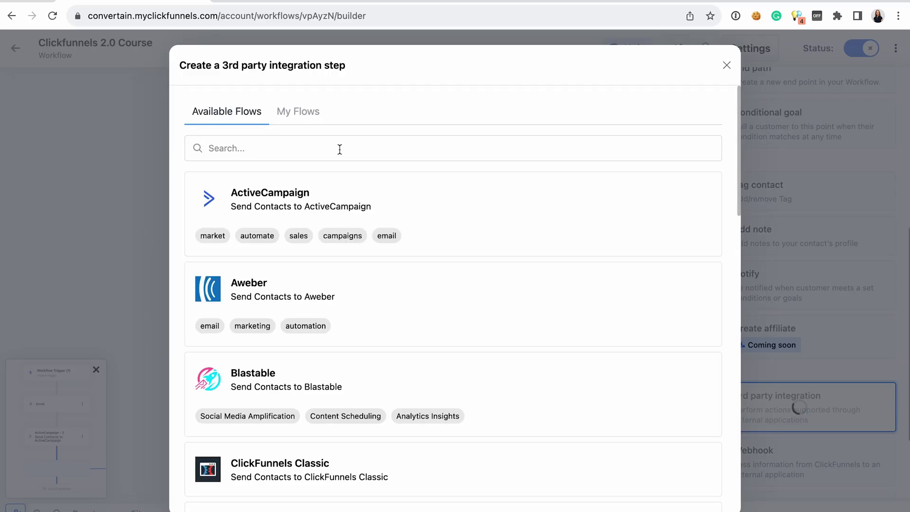
{"action": "scroll", "coordinate": [306, 386], "scroll_direction": "down", "scroll_amount": 3}
{"action": "scroll", "coordinate": [307, 388], "scroll_direction": "down", "scroll_amount": 2}
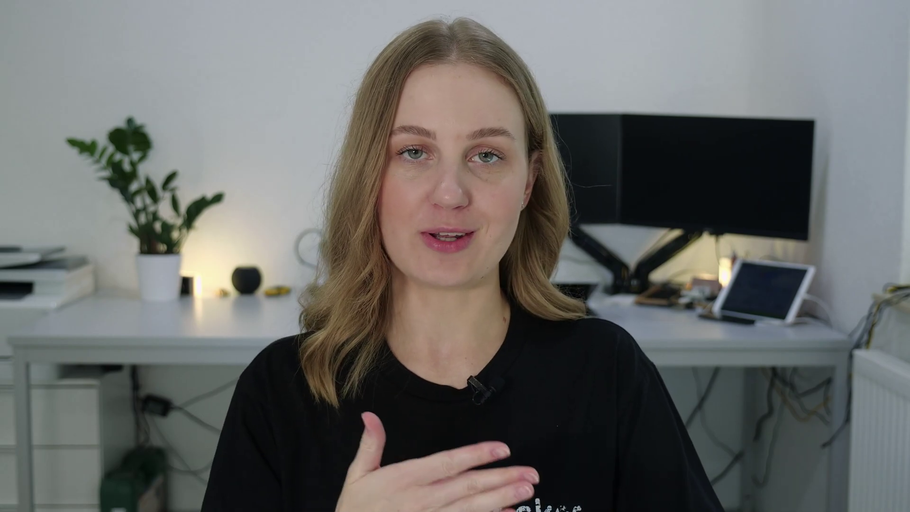